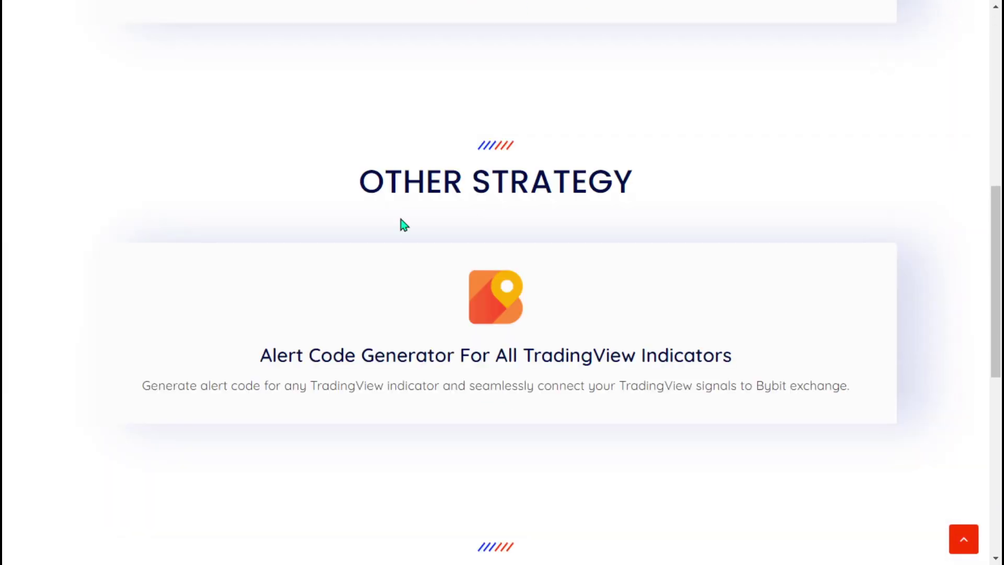
Look through the strategy offerings on the EndlessMargin site, including the alert code generator for all TradingView indicators, and open the account page.
scroll(404, 225, "down", 7)
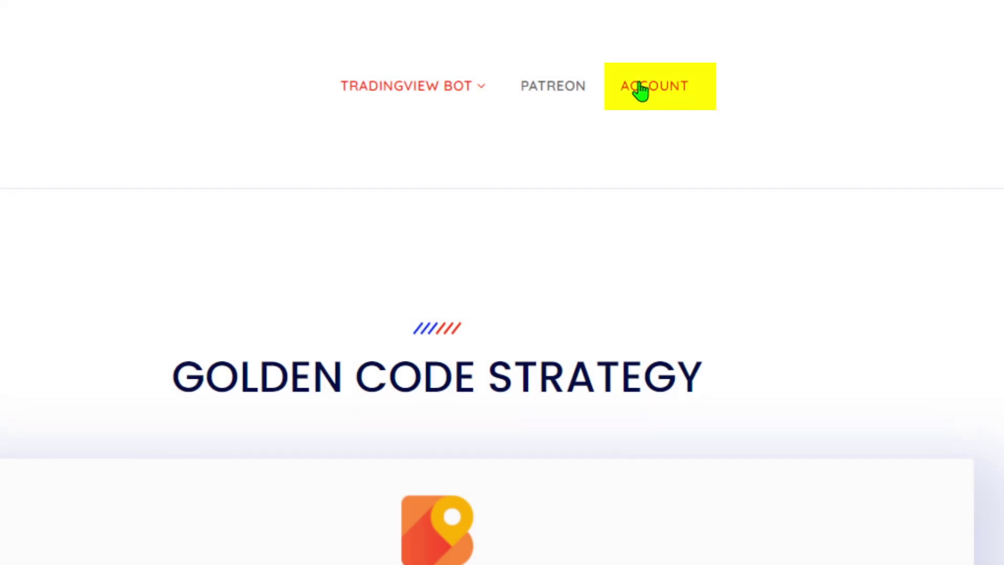
left_click(677, 106)
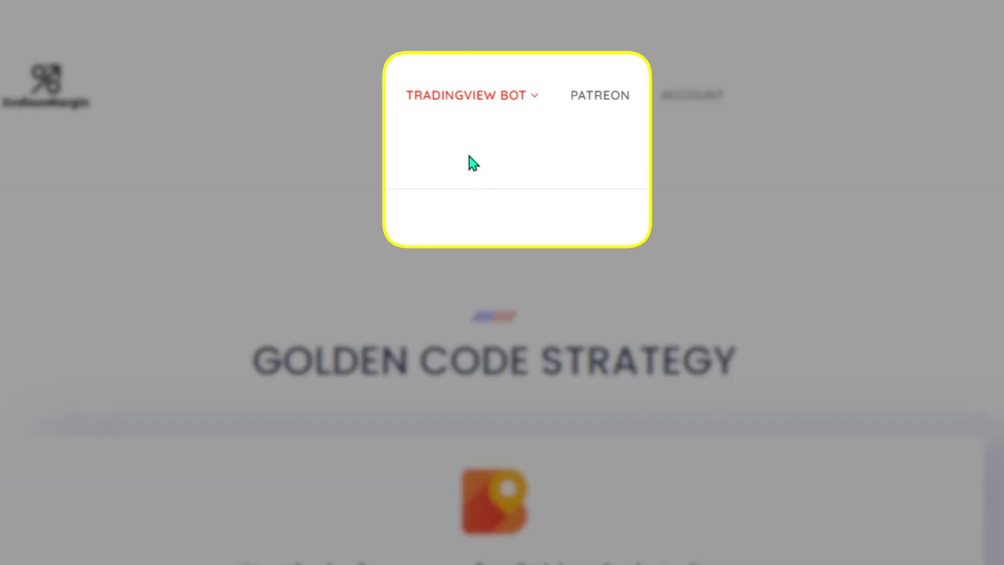
mouse_move(441, 109)
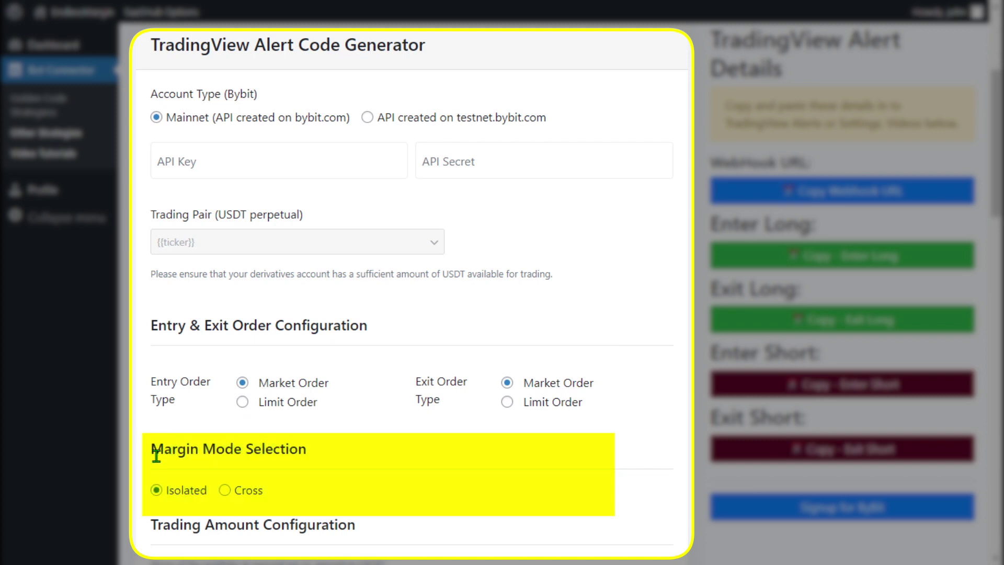
Review the TradingView Alert Code Generator form from margin mode and leverage through stop loss, Discord notifications and alert label.
scroll(159, 497, "down", 8)
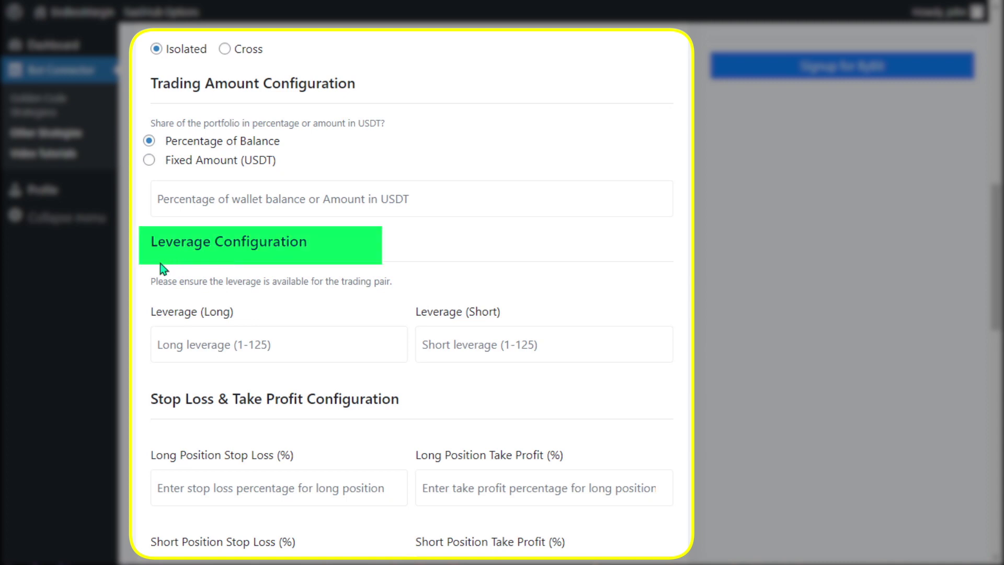
scroll(204, 113, "down", 5)
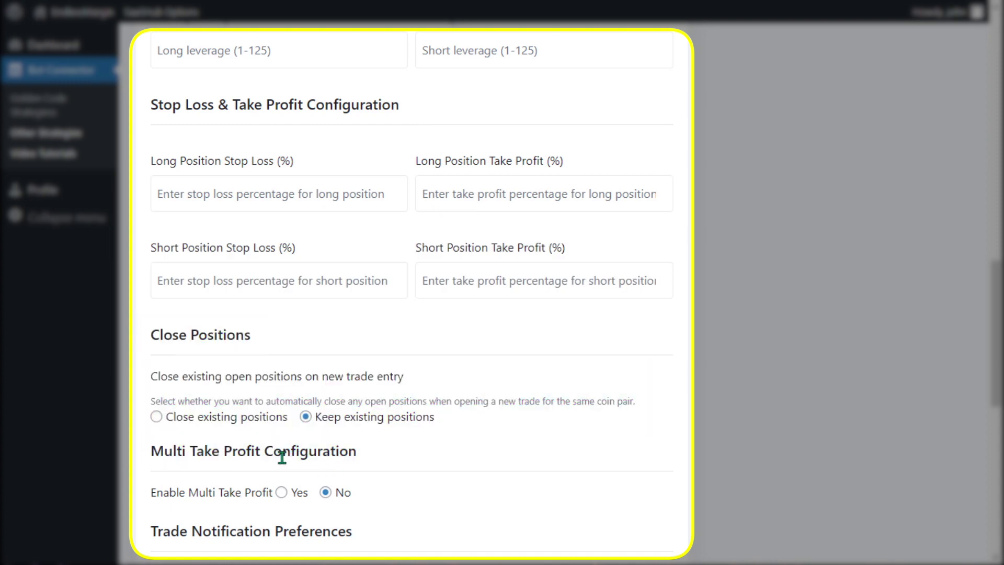
scroll(347, 497, "down", 8)
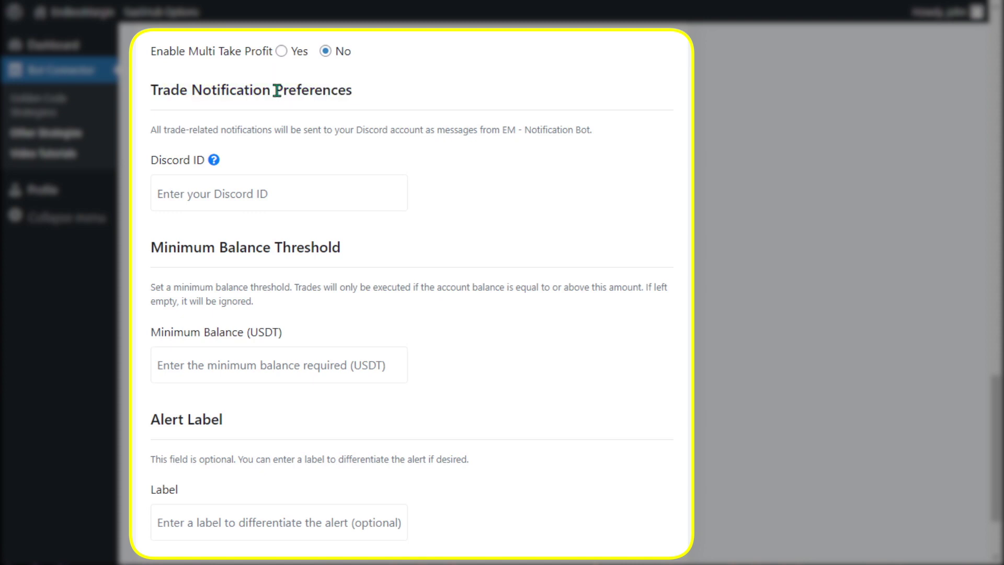
left_click(175, 193)
right_click(175, 193)
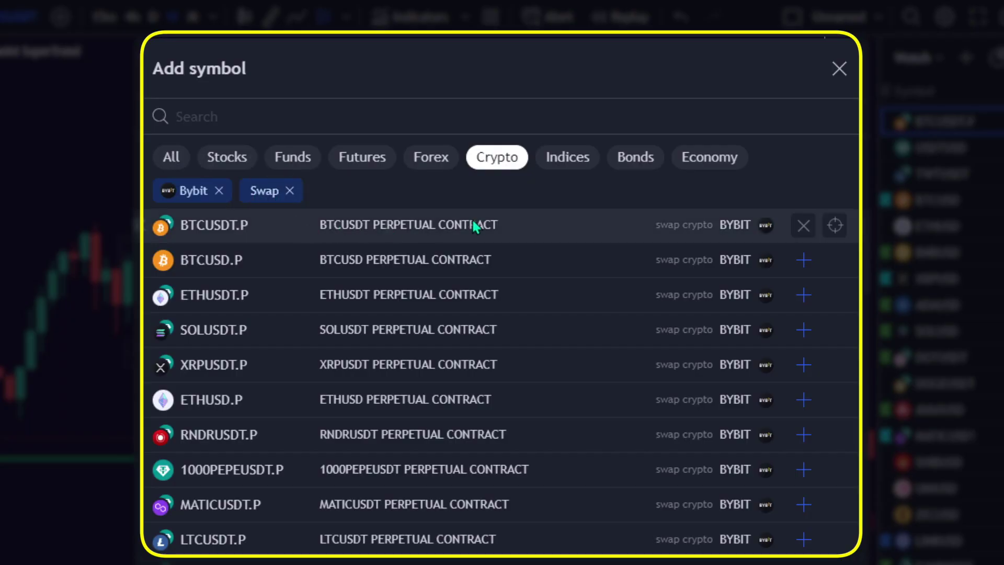
Switch to TradingView and browse the Bybit swap contracts among the crypto symbols available for the watchlist.
scroll(349, 263, "down", 2)
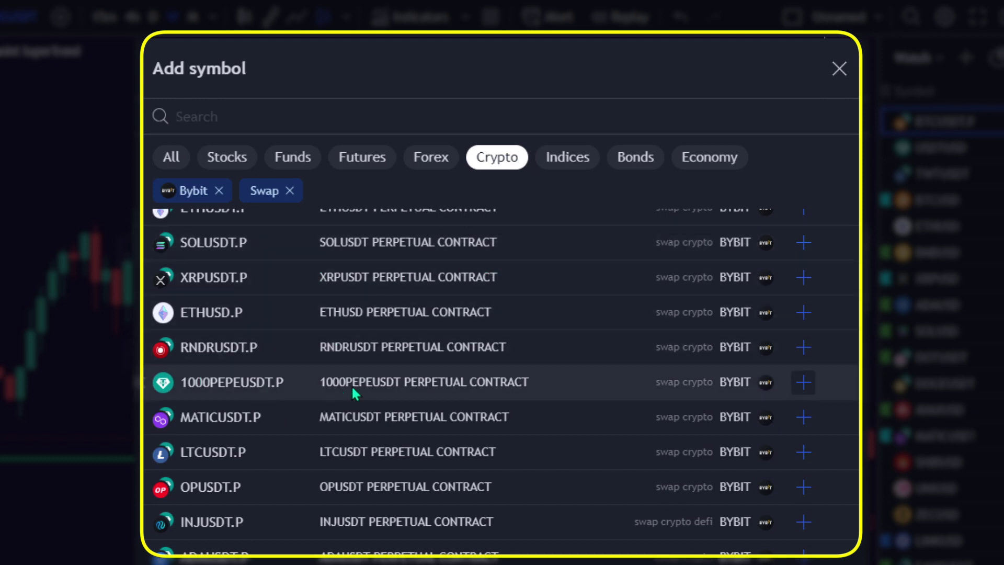
scroll(366, 391, "down", 3)
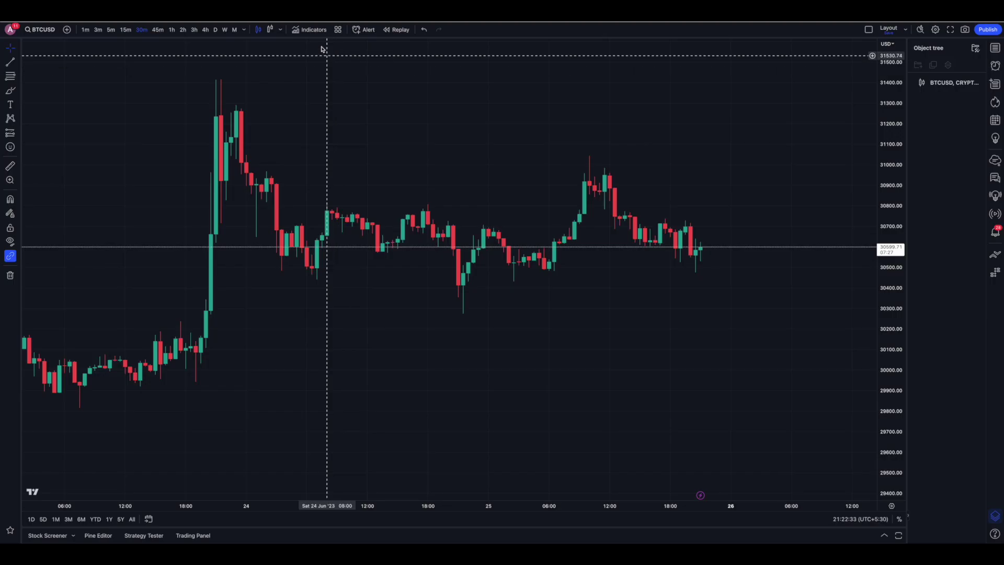
Add the community indicator "Scalping PullBack Tool R1 by JustUncleL" to the BTCUSD chart.
left_click(310, 31)
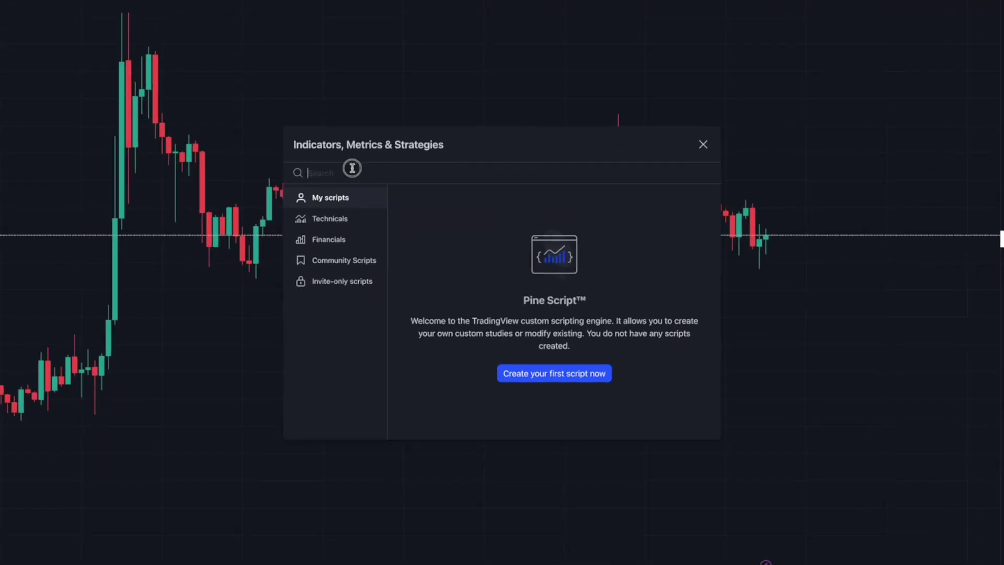
type("Scalping PullBack Tool R1 by JustUncleL")
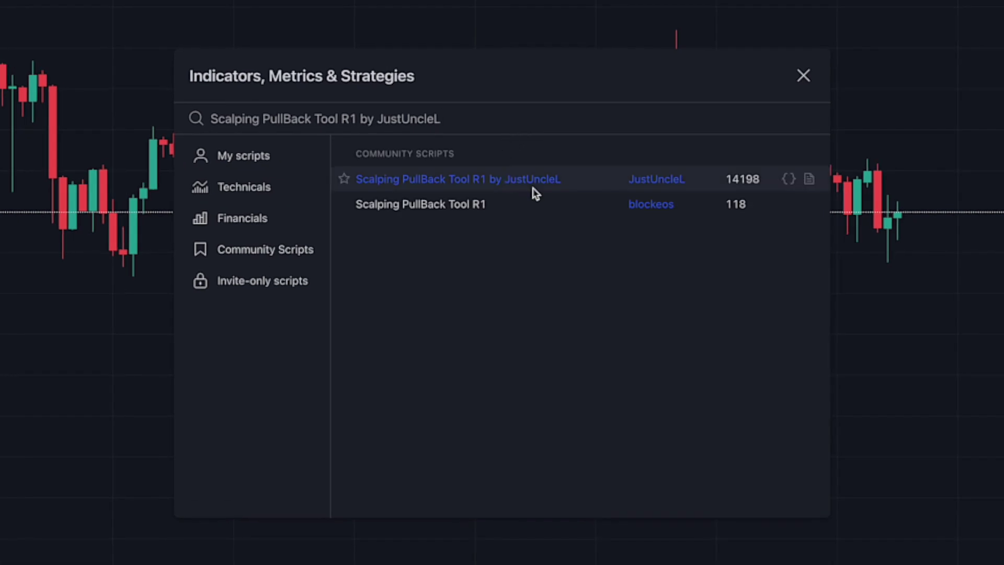
left_click(571, 187)
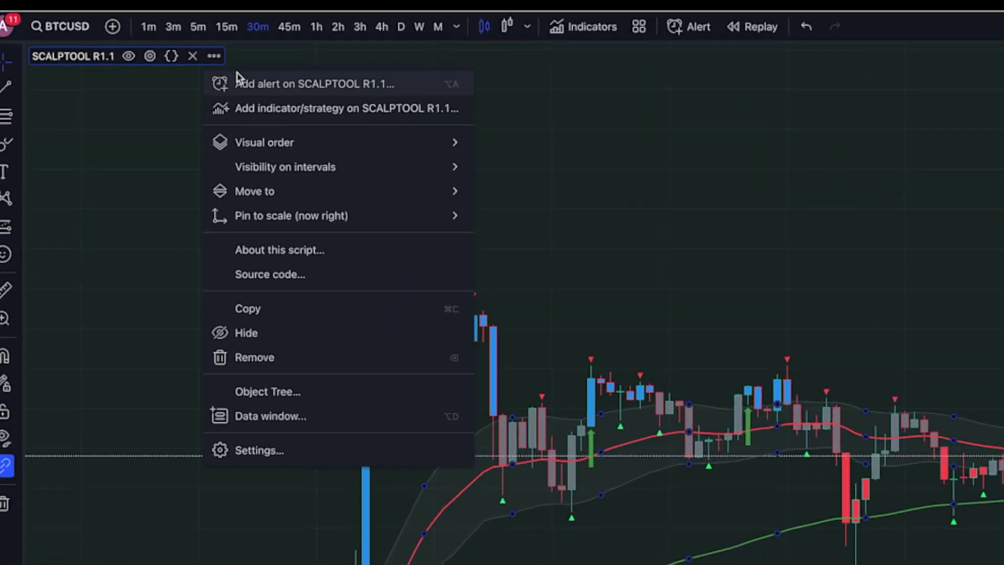
Start an alert on SCALPTOOL R1.1 using Buy Condition and set it to trigger once per bar.
left_click(275, 85)
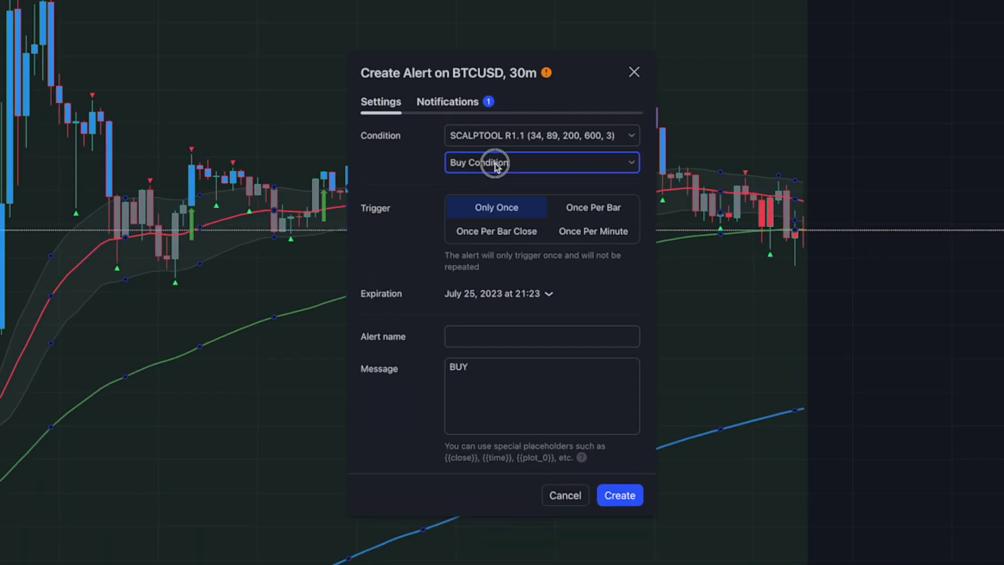
left_click(494, 163)
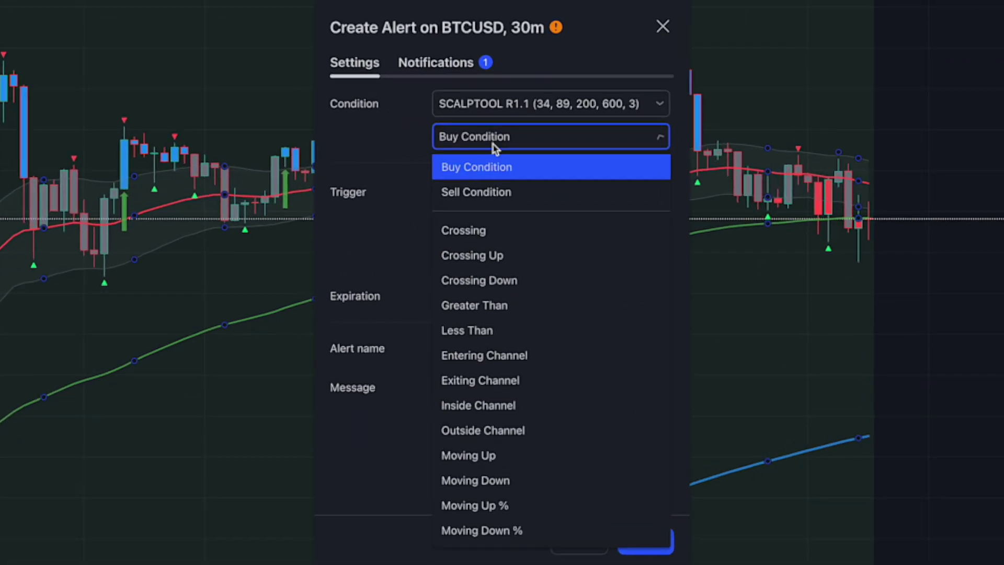
left_click(492, 167)
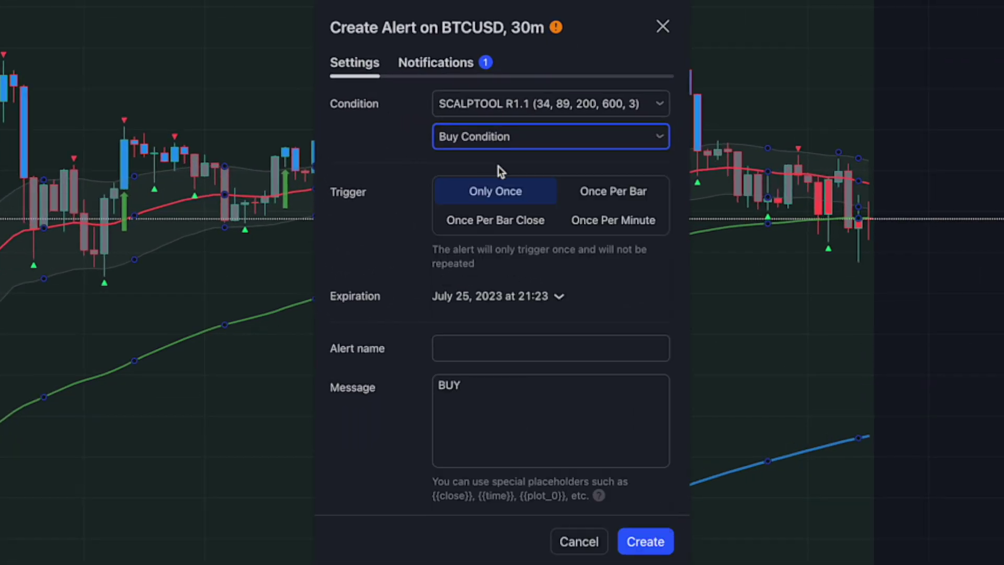
left_click(586, 191)
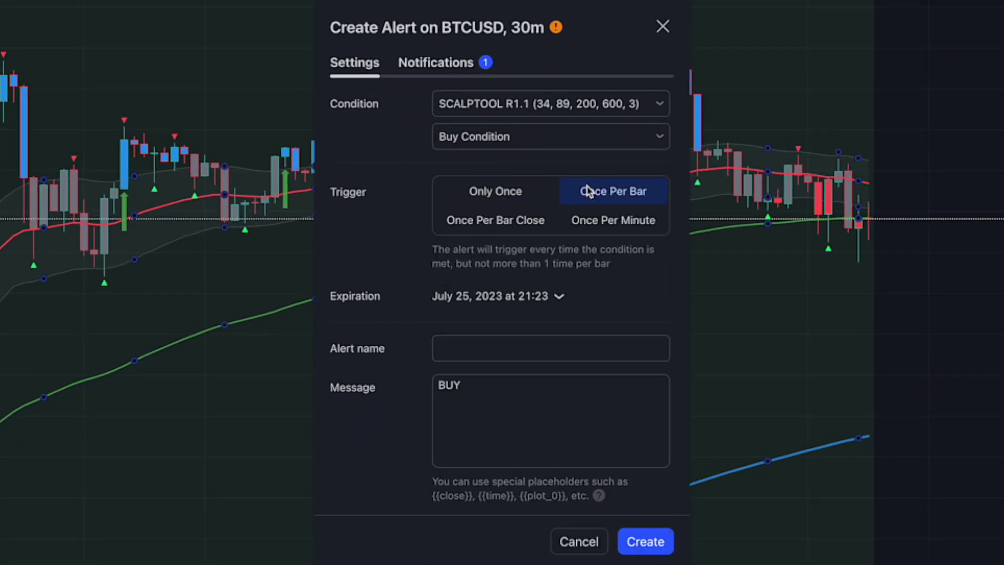
Name the alert "Buy Alert" and replace its message with the Enter Long code copied from the EndlessMargin generator.
left_click(499, 351)
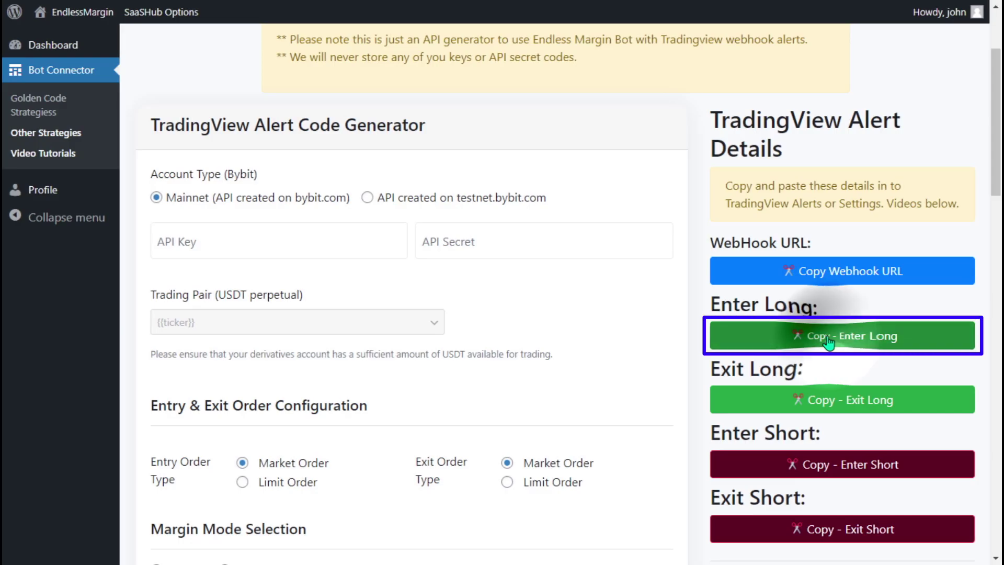
left_click(829, 341)
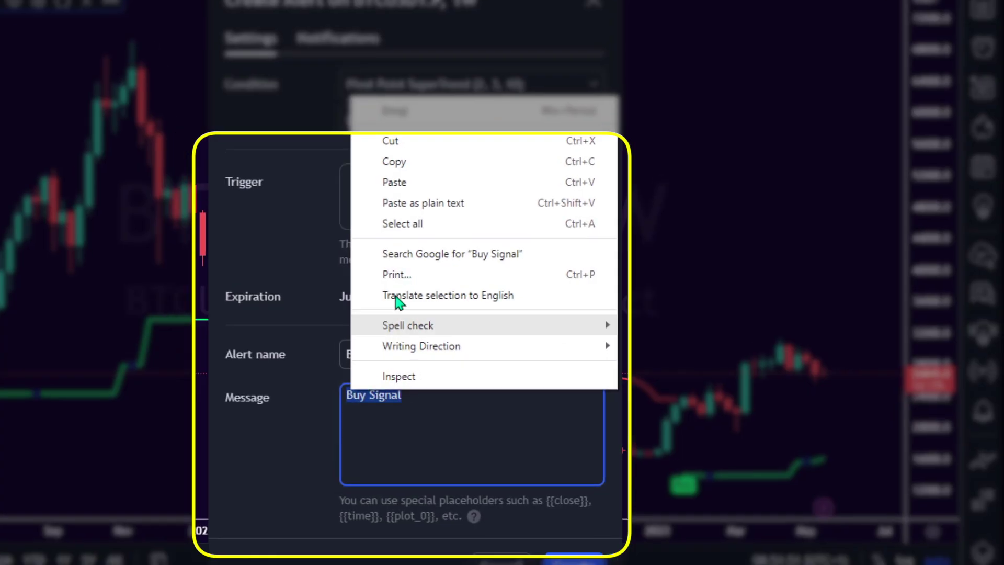
left_click(460, 181)
scroll(411, 451, "up", 3)
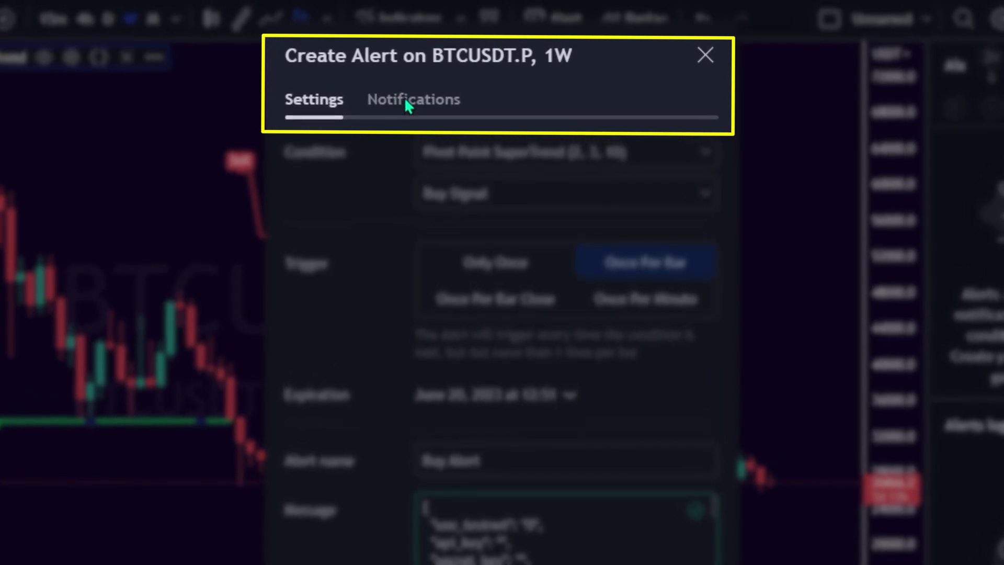
Enable webhook notification with the webhook URL copied from the EndlessMargin generator and create the buy alert.
left_click(406, 100)
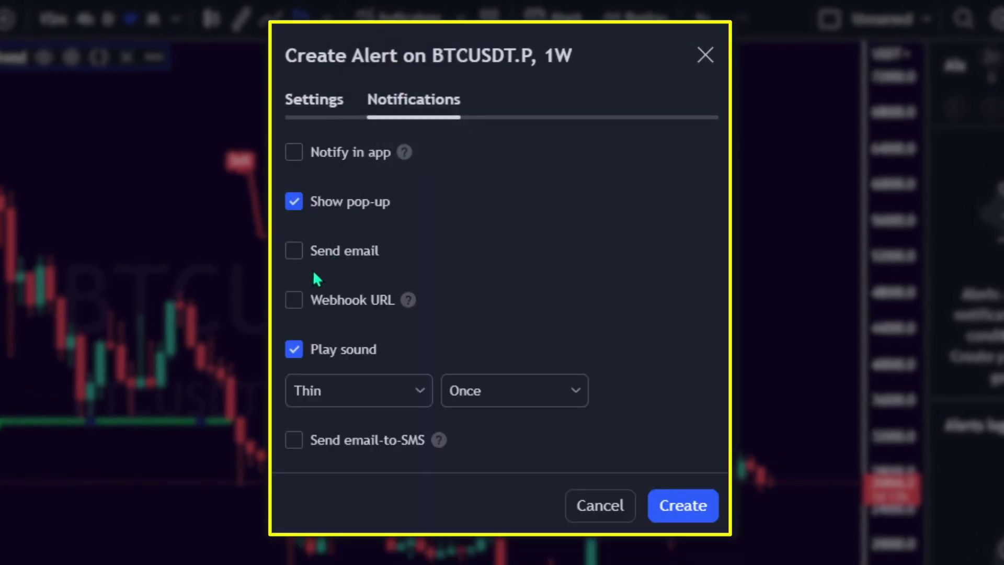
left_click(295, 300)
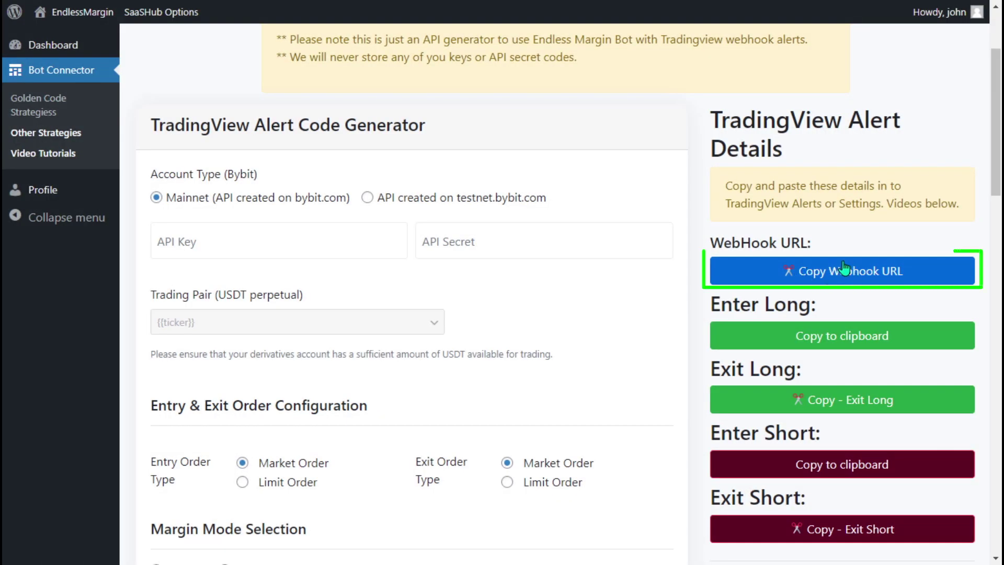
left_click(847, 277)
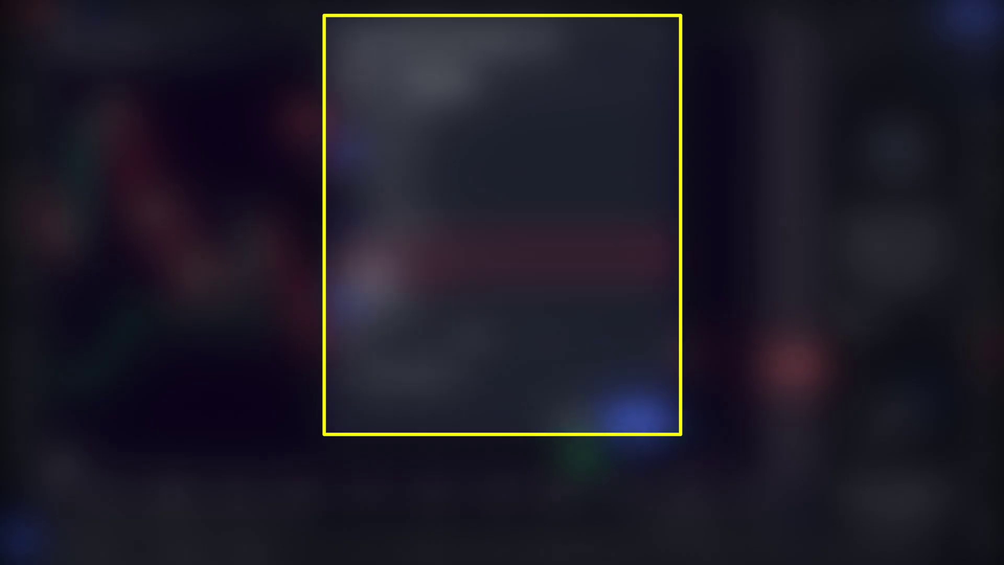
right_click(356, 255)
left_click(393, 370)
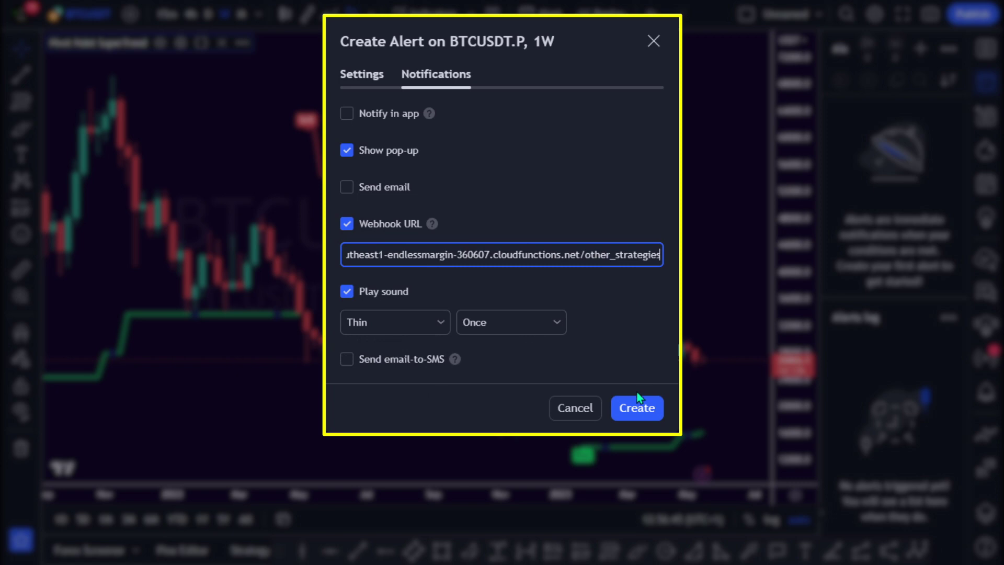
left_click(630, 407)
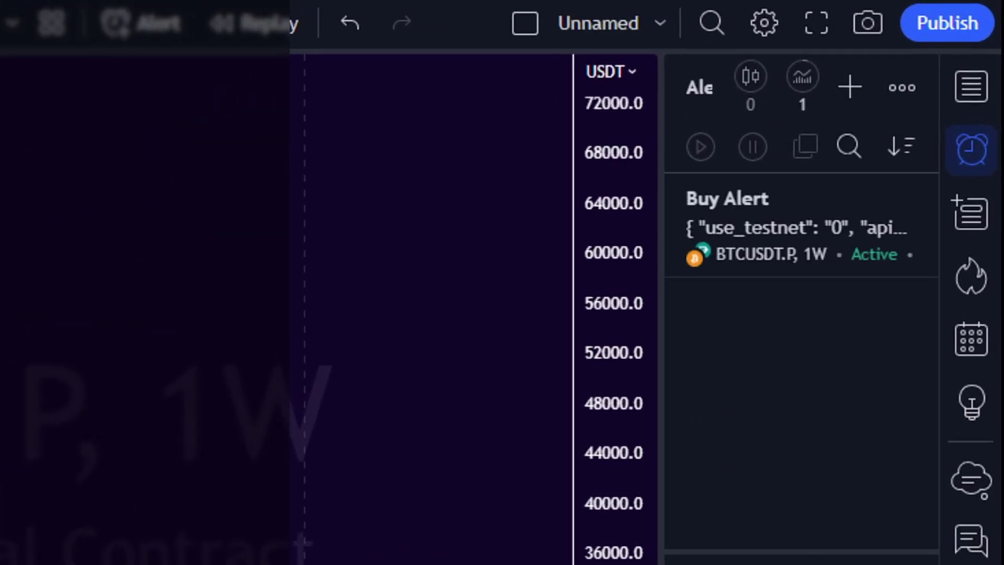
mouse_move(805, 231)
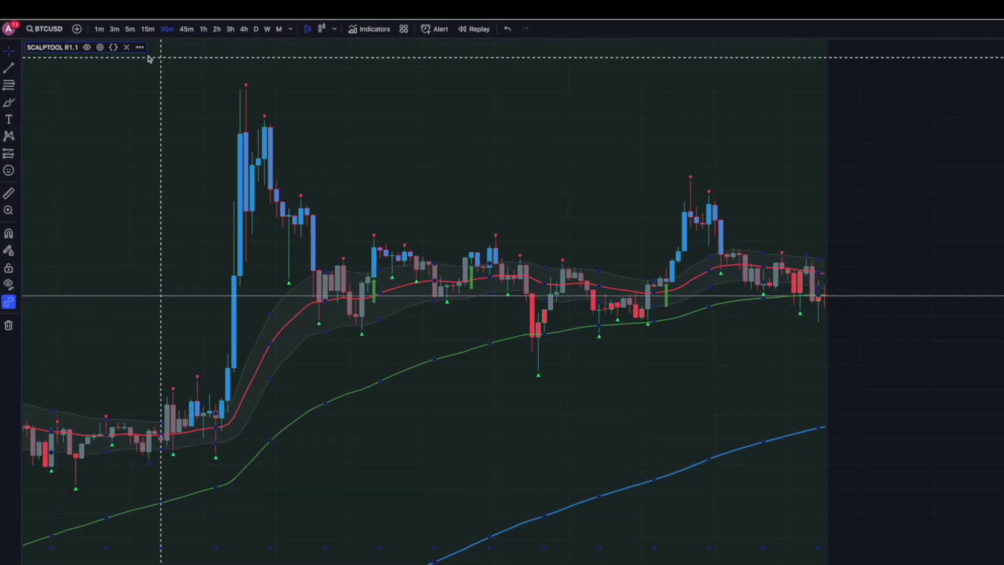
Start a second alert on SCALPTOOL R1.1 using Sell Condition and set it to trigger once per bar.
left_click(140, 47)
left_click(157, 59)
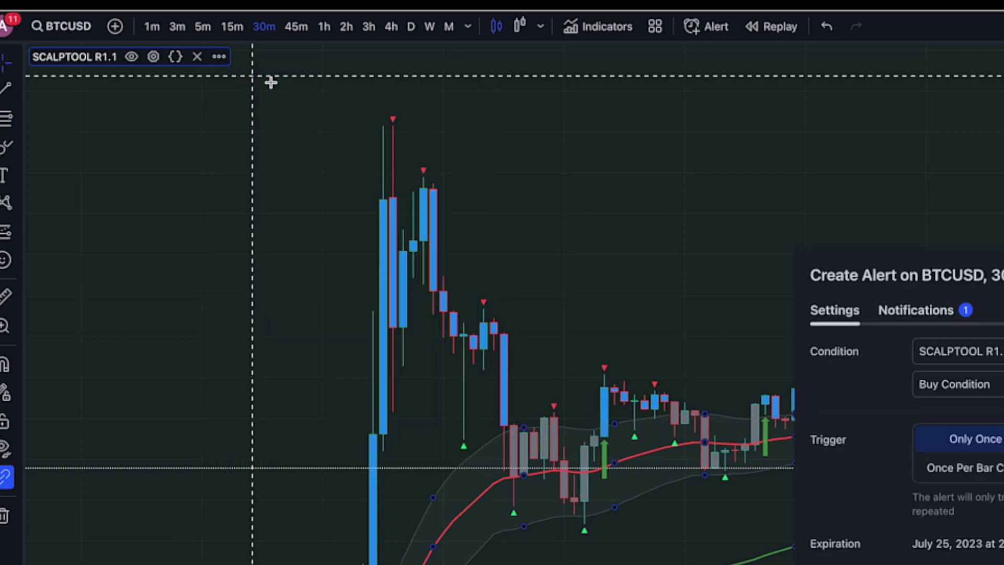
left_click(941, 386)
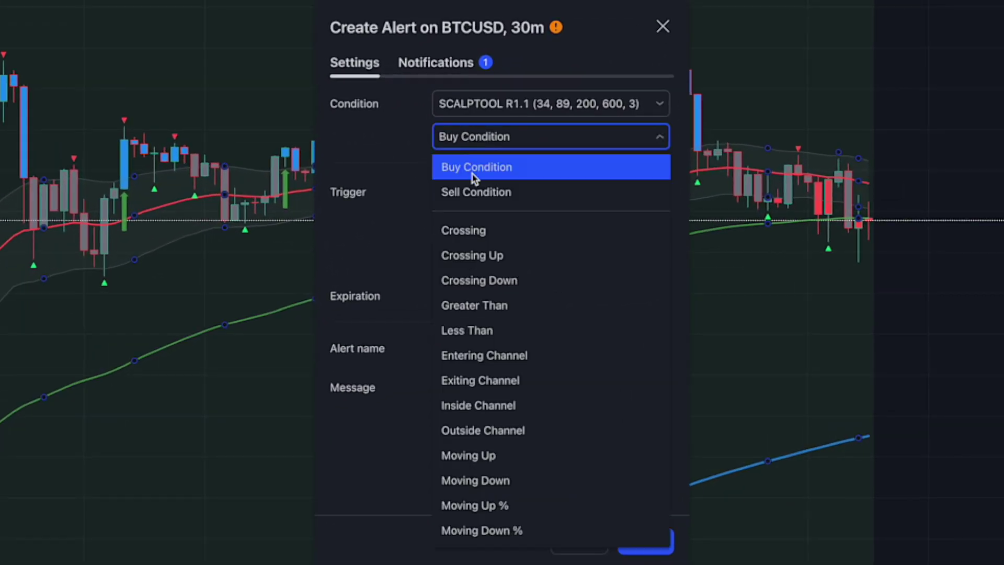
left_click(476, 194)
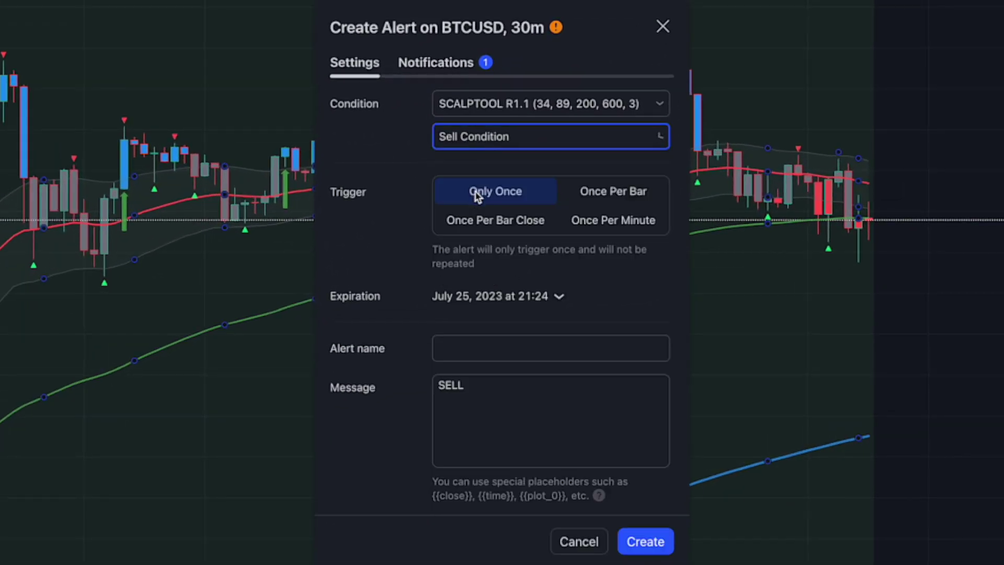
left_click(578, 195)
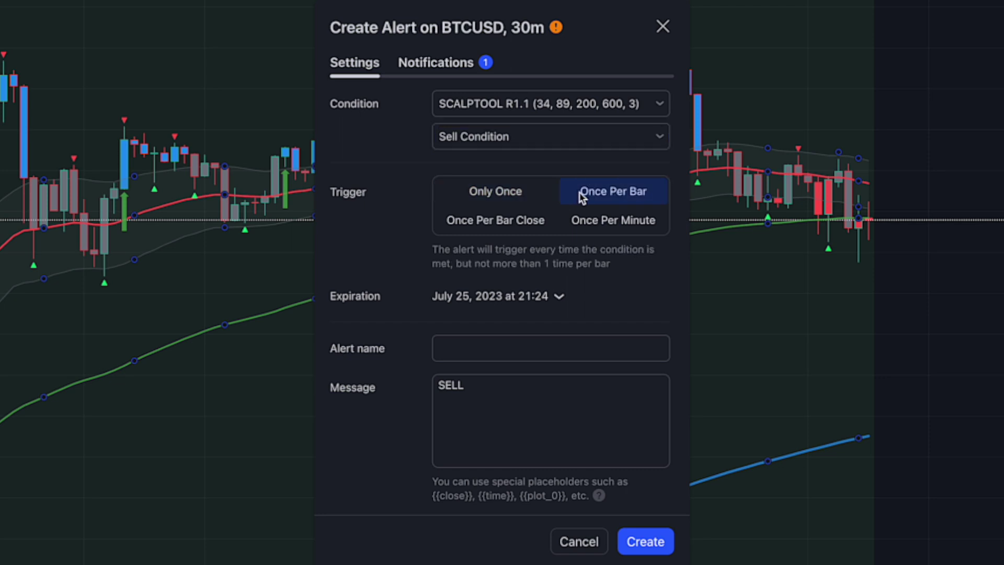
Name the second alert "Sell Alert" and replace its message text with the copied alert code.
left_click(469, 348)
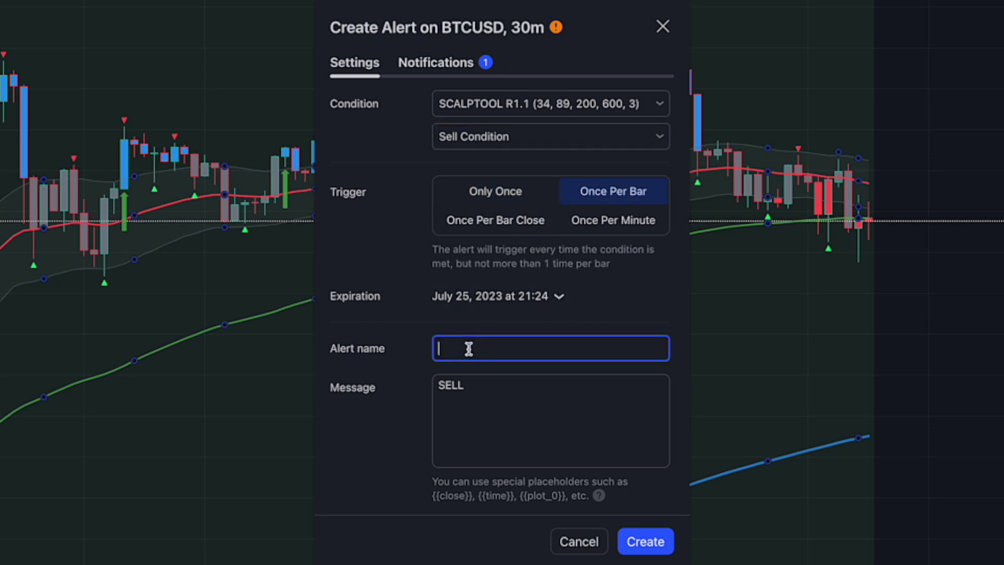
type("Sell Signal")
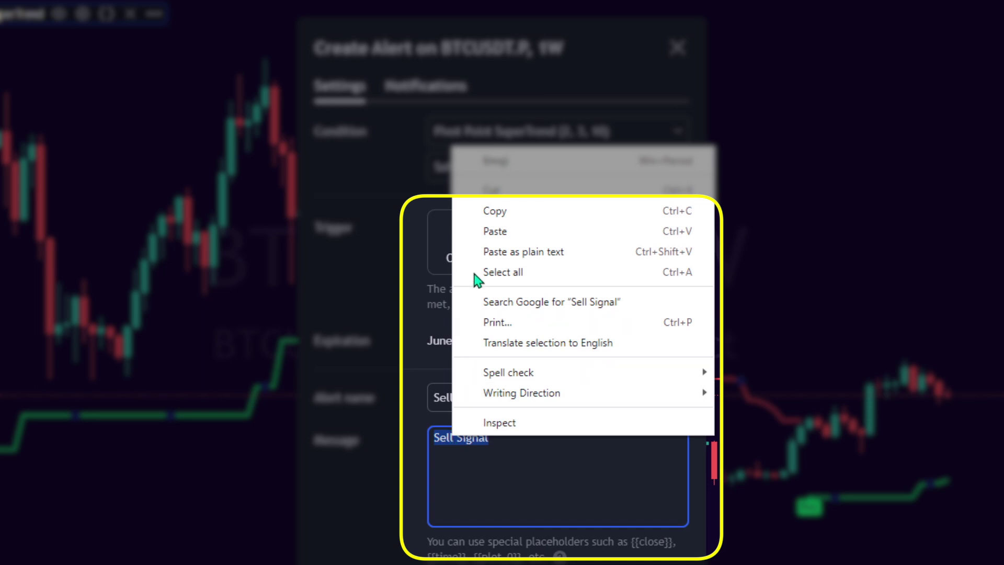
left_click(492, 229)
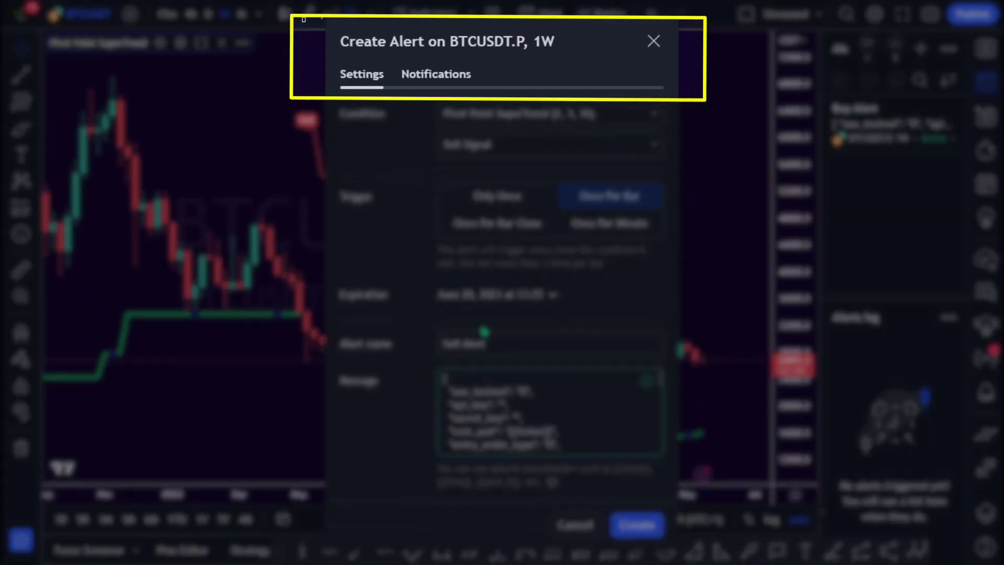
Enable webhook notification for the sell alert with the EndlessMargin other_strategies webhook URL and create the alert.
left_click(434, 74)
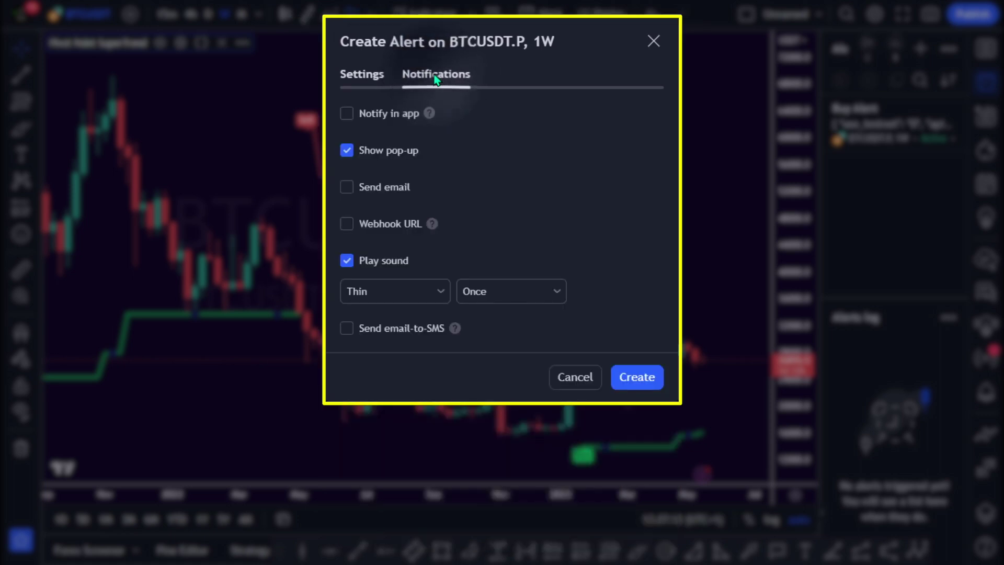
left_click(348, 226)
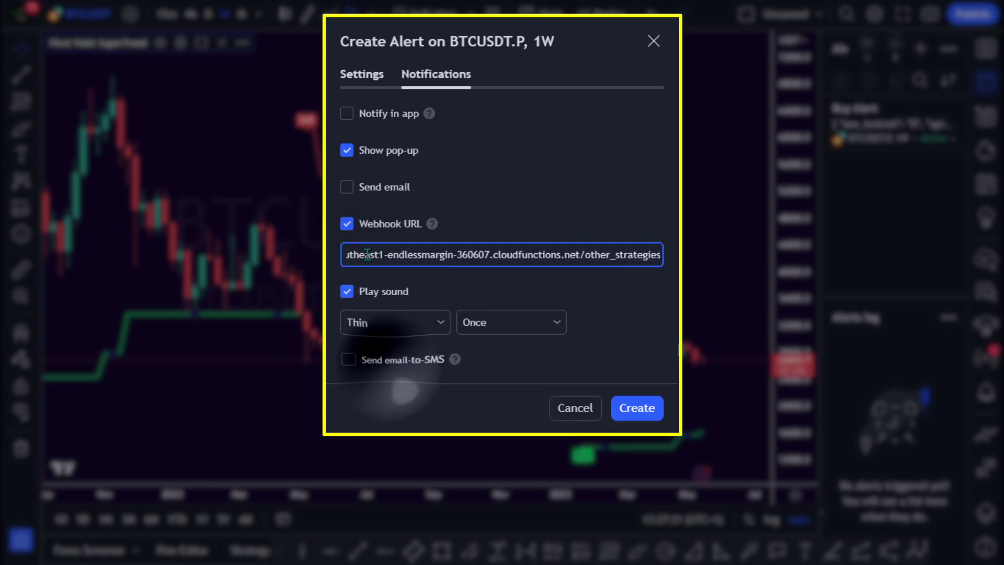
left_click(638, 412)
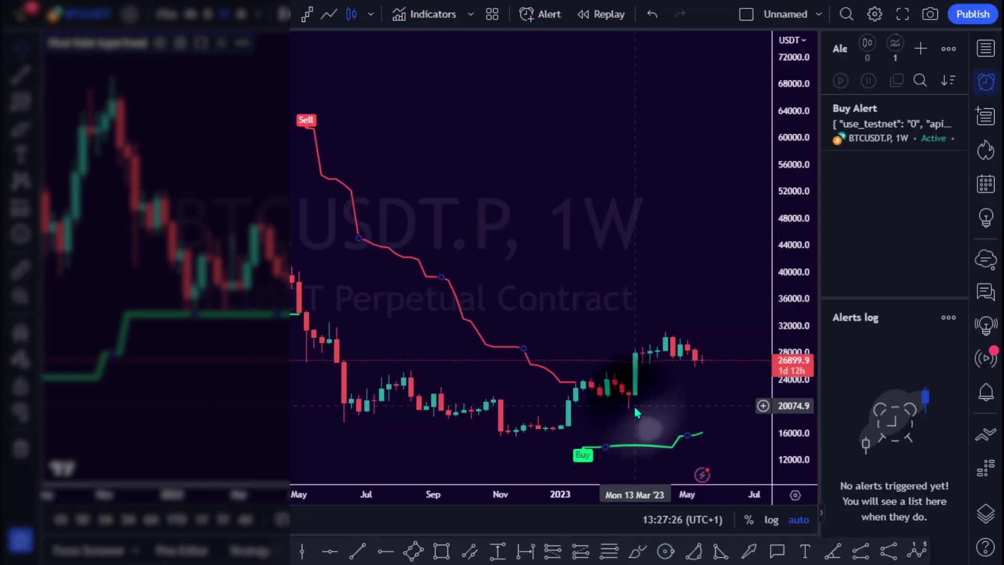